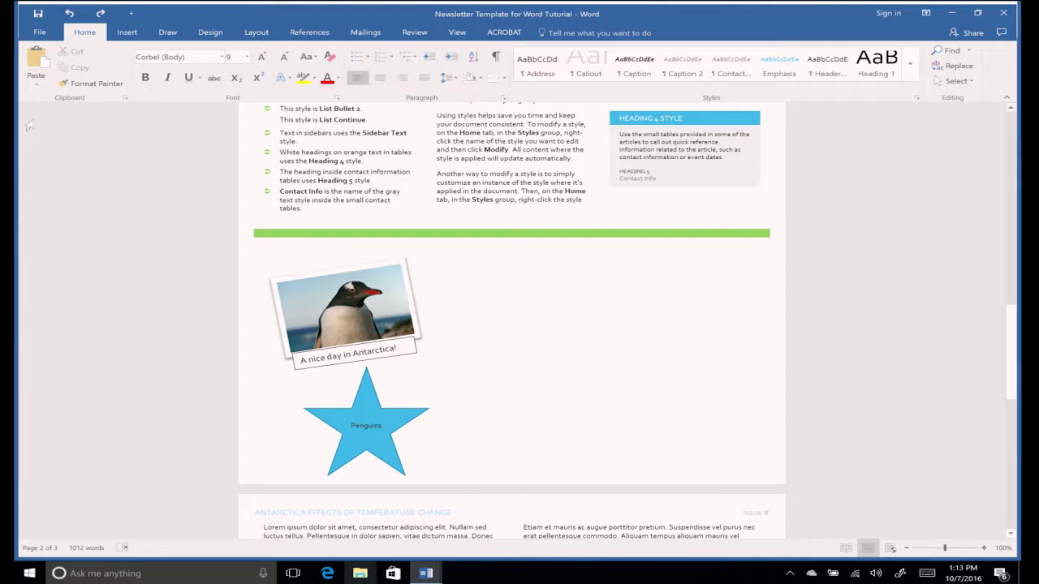
- Apply a grayscale Artistic Effect to the penguin photo
{"action": "left_click", "coordinate": [347, 306]}
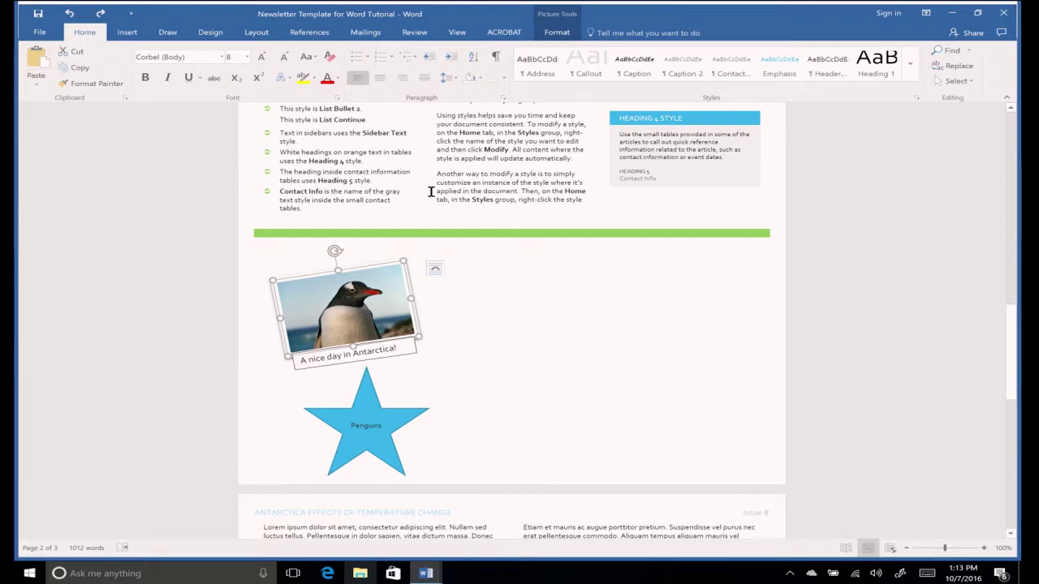
{"action": "left_click", "coordinate": [556, 32]}
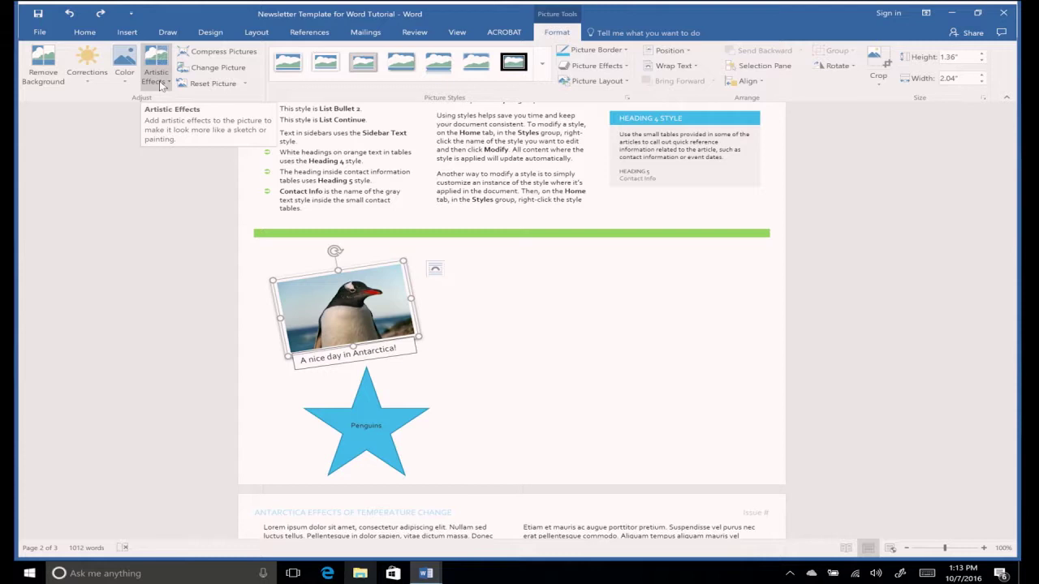
{"action": "left_click", "coordinate": [162, 85]}
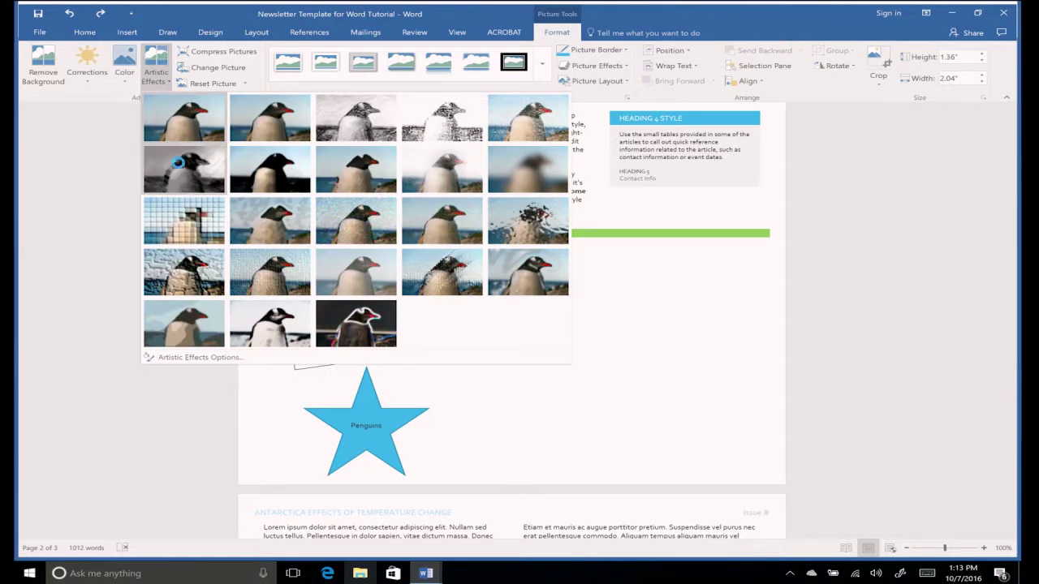
{"action": "left_click", "coordinate": [181, 169]}
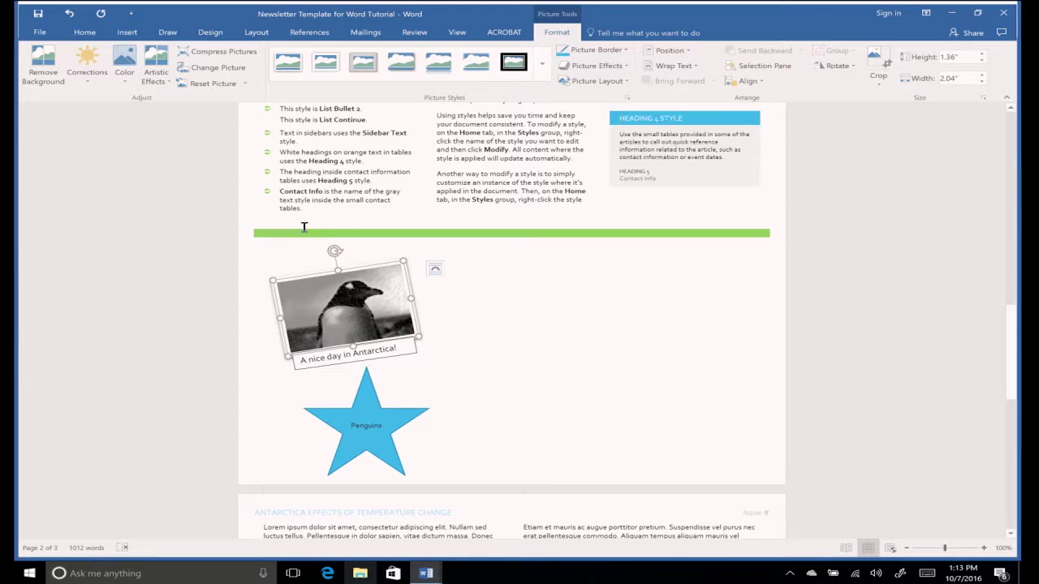
- Close the Picture Styles gallery without applying a style, then reselect the penguin photo
{"action": "left_click", "coordinate": [544, 82]}
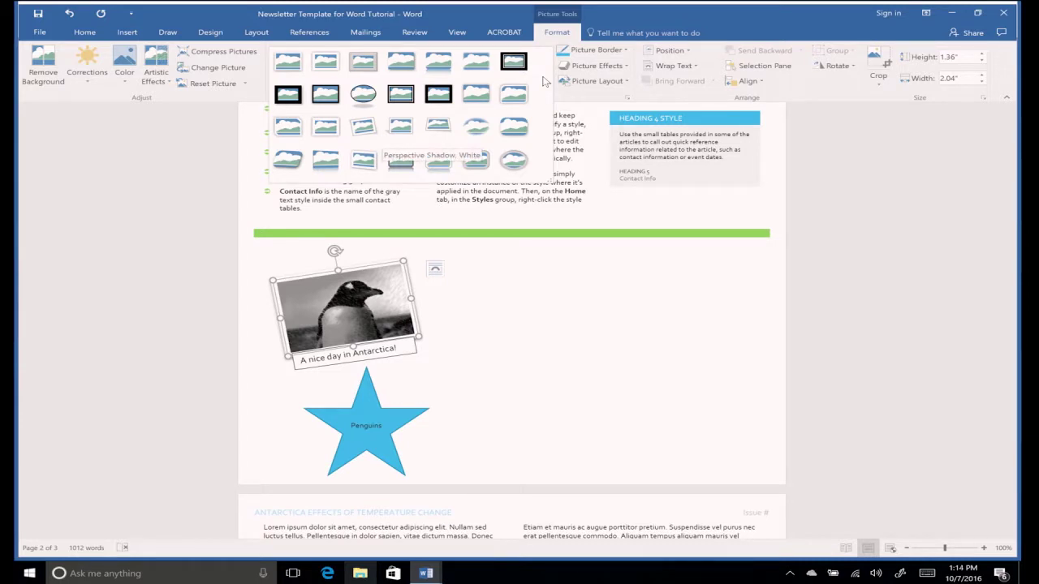
{"action": "left_click", "coordinate": [214, 158]}
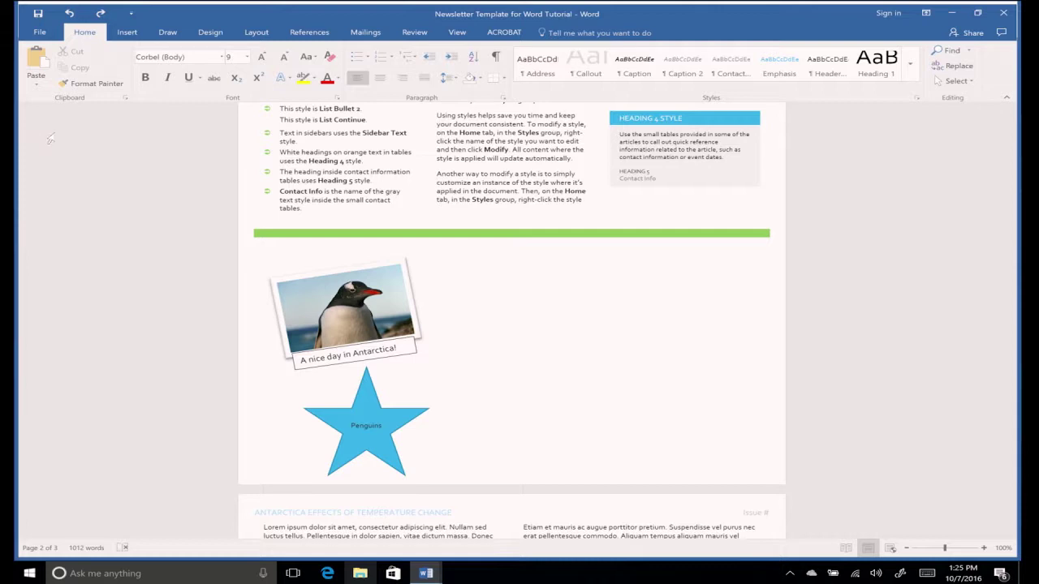
{"action": "left_click", "coordinate": [348, 317]}
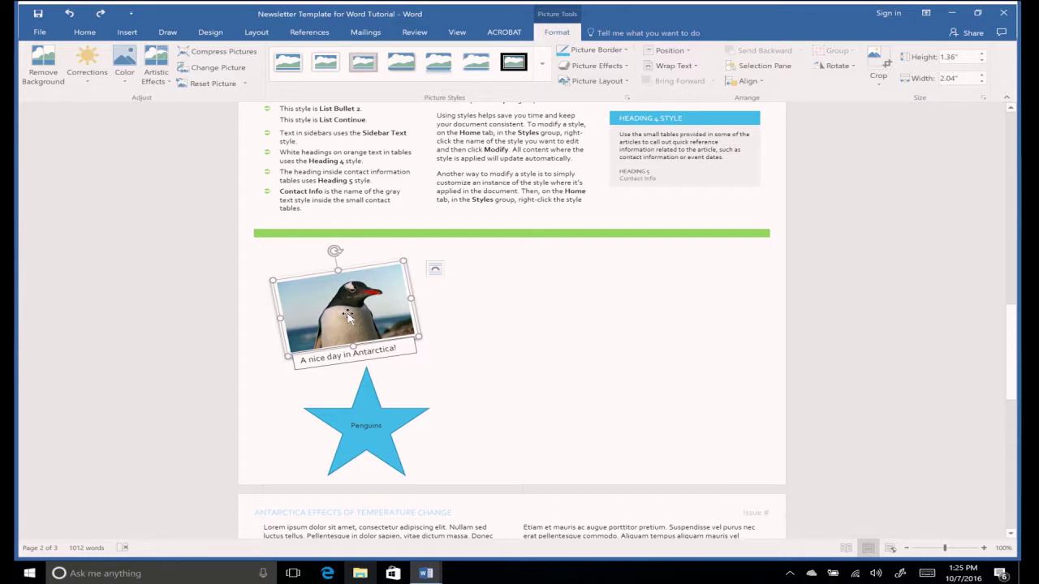
- Remove the photo's background, extending the kept area to its bottom-right corner, and keep the changes
{"action": "left_click", "coordinate": [34, 57]}
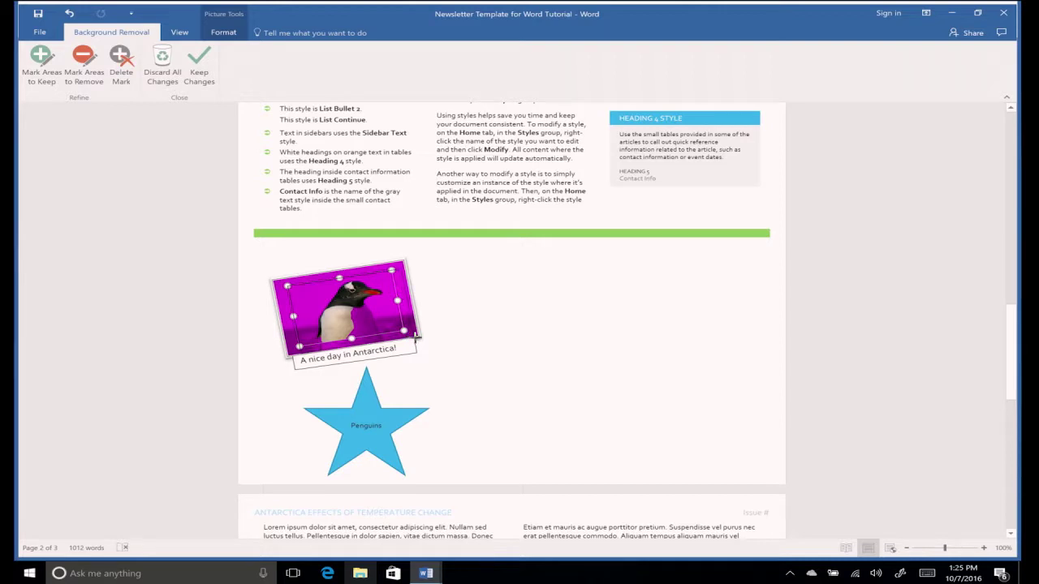
{"action": "left_click_drag", "start_coordinate": [415, 337], "coordinate": [414, 337]}
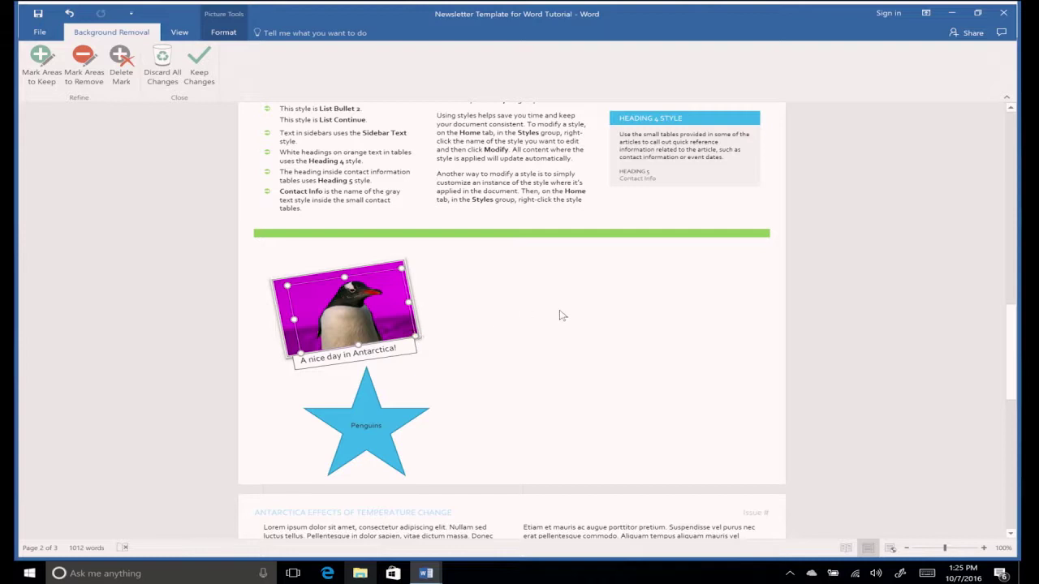
{"action": "left_click", "coordinate": [199, 65]}
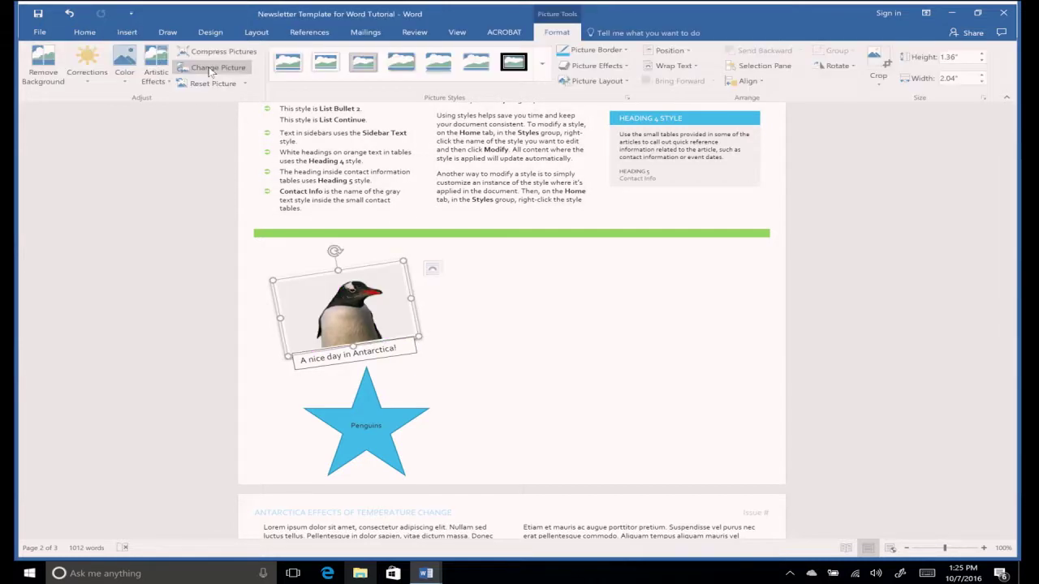
- Fill the star shape with the green theme colour and drag it onto the penguin photo
{"action": "left_click", "coordinate": [166, 307]}
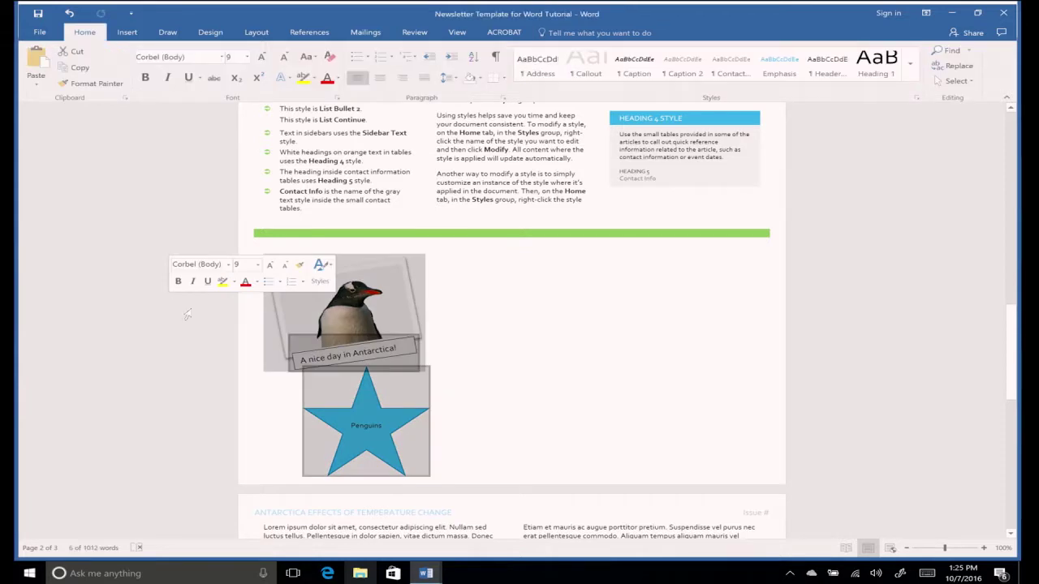
{"action": "left_click", "coordinate": [617, 380]}
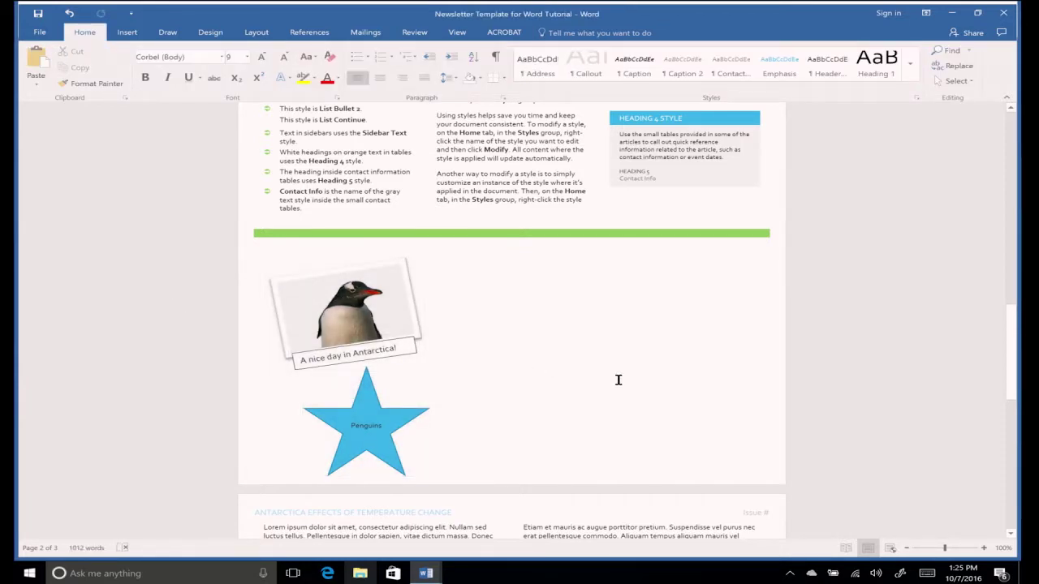
{"action": "left_click", "coordinate": [367, 408]}
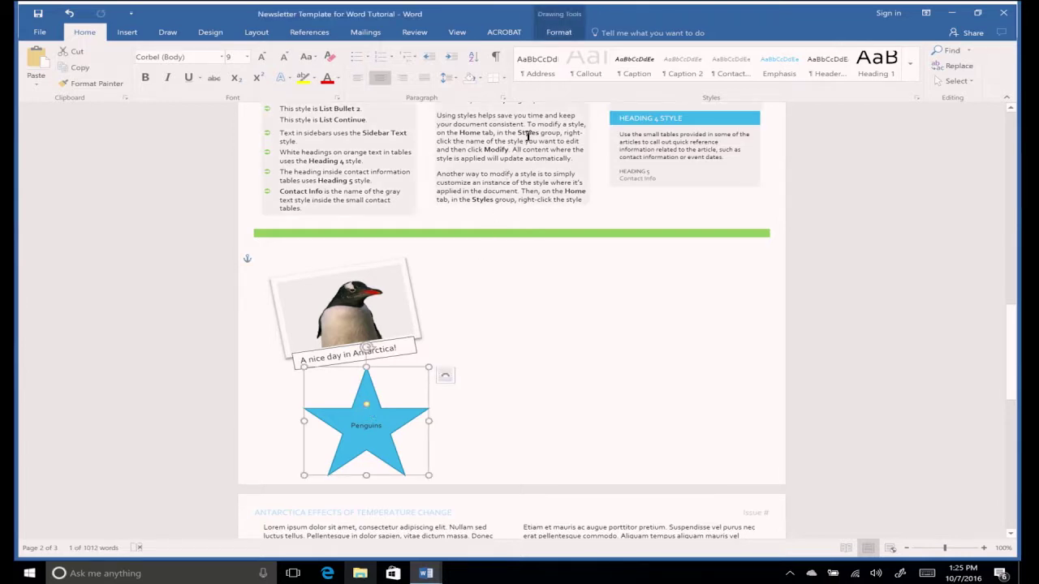
{"action": "left_click", "coordinate": [559, 32]}
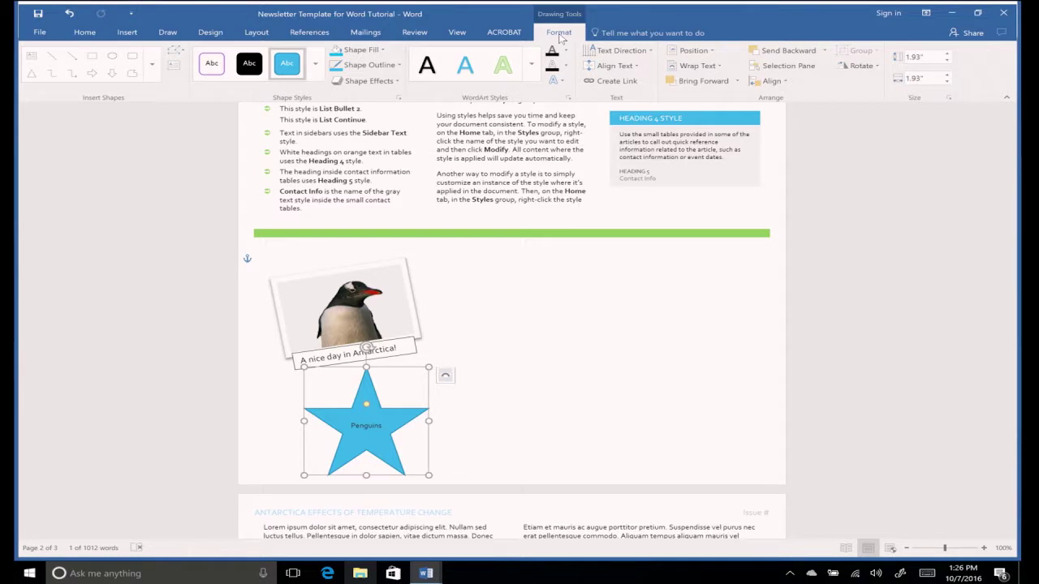
{"action": "left_click", "coordinate": [374, 52]}
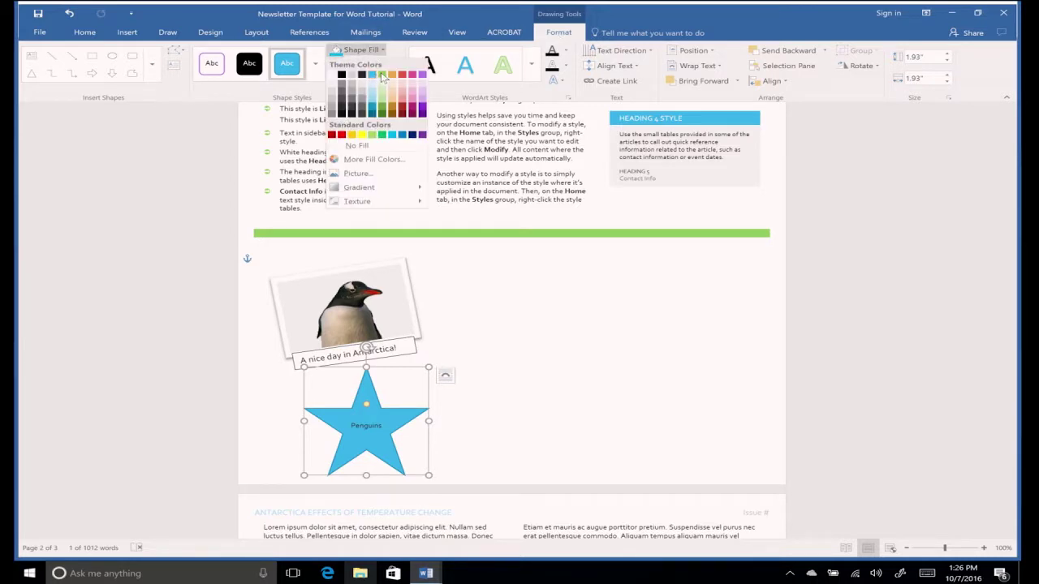
{"action": "left_click", "coordinate": [382, 75]}
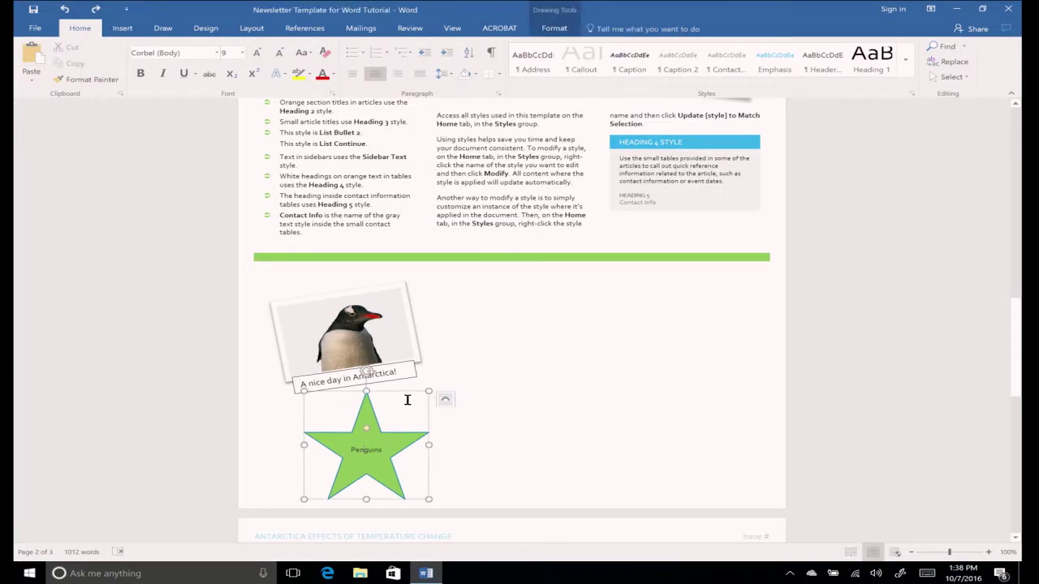
{"action": "mouse_move", "coordinate": [409, 394]}
{"action": "left_mouse_down"}
{"action": "mouse_move", "coordinate": [380, 302]}
{"action": "mouse_move", "coordinate": [387, 277]}
{"action": "left_mouse_up"}
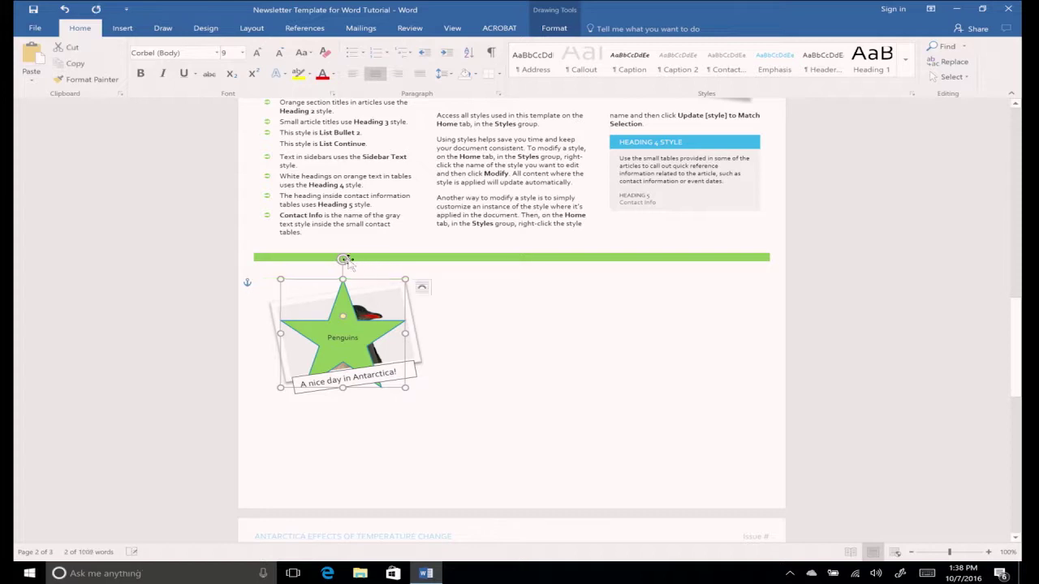
- Rotate the star slightly, enlarge it, and move it up-left over the penguin photo
{"action": "left_click_drag", "start_coordinate": [343, 258], "coordinate": [329, 259]}
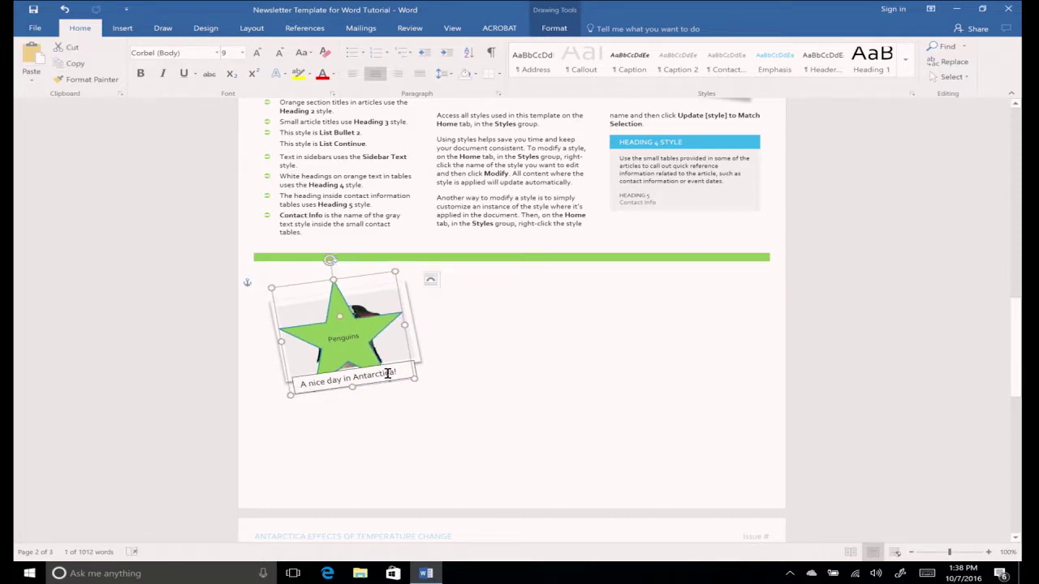
{"action": "left_click_drag", "start_coordinate": [415, 378], "coordinate": [488, 432]}
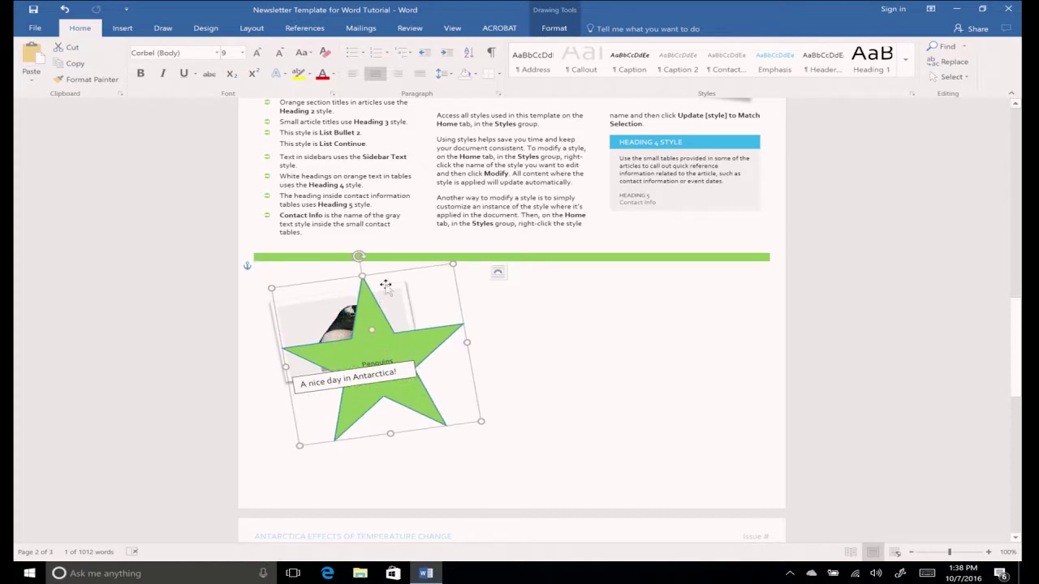
{"action": "left_click_drag", "start_coordinate": [383, 277], "coordinate": [350, 245]}
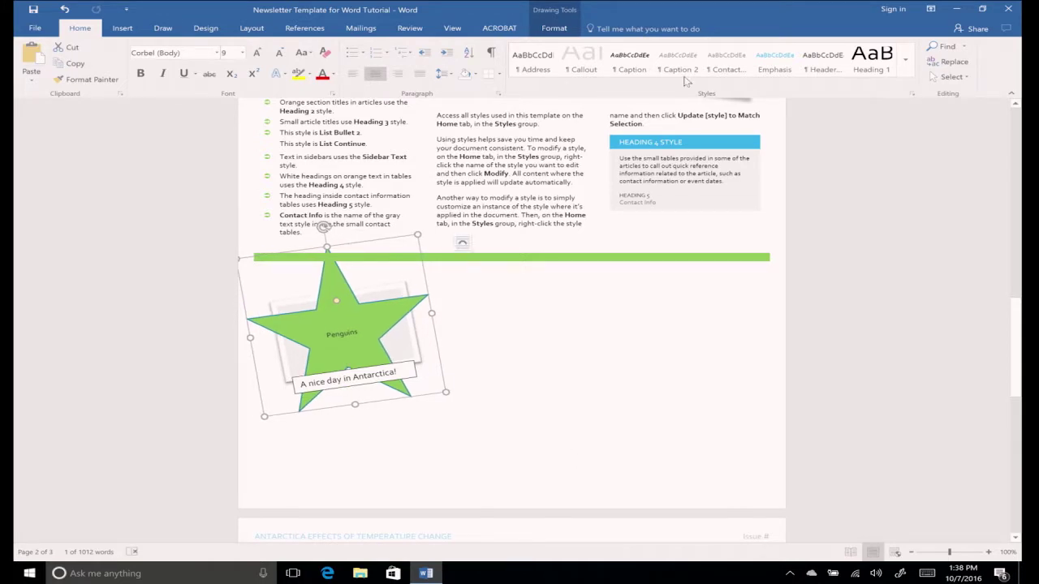
{"action": "left_click", "coordinate": [558, 30]}
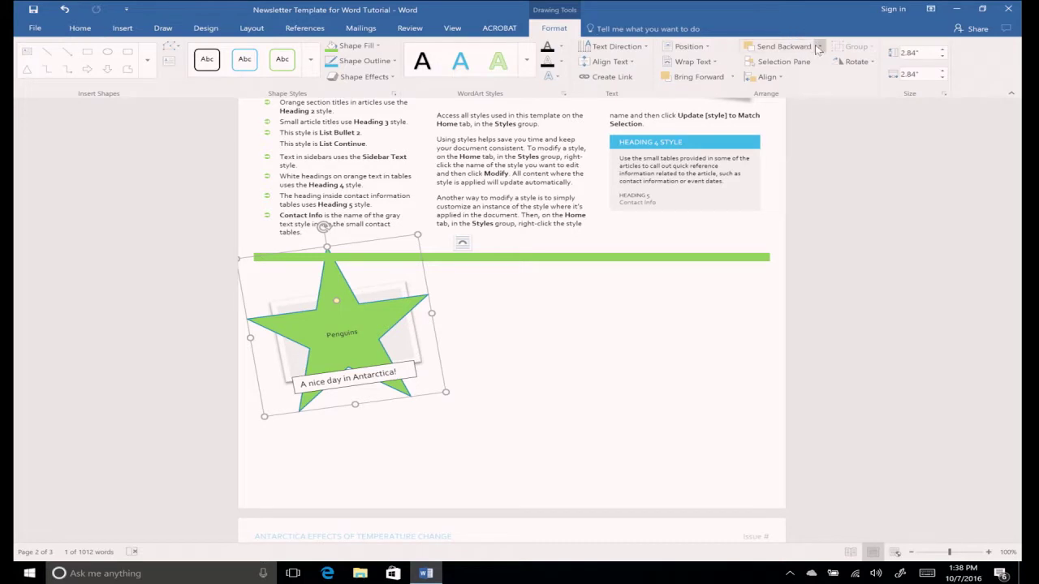
- Send the green star to the back and group it with the penguin photo
{"action": "left_click", "coordinate": [819, 46]}
{"action": "left_click", "coordinate": [780, 75]}
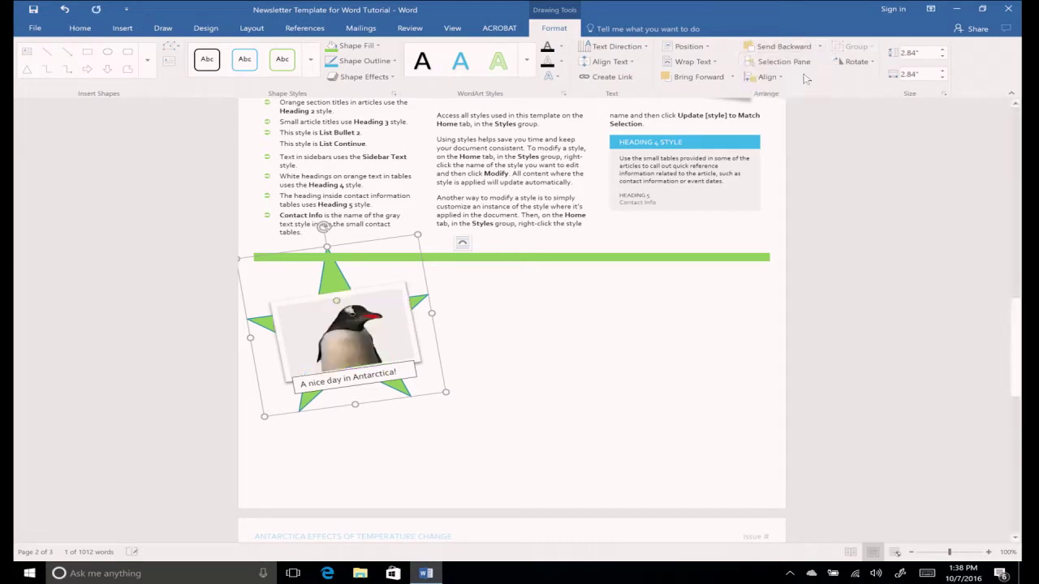
{"action": "left_click", "coordinate": [378, 304]}
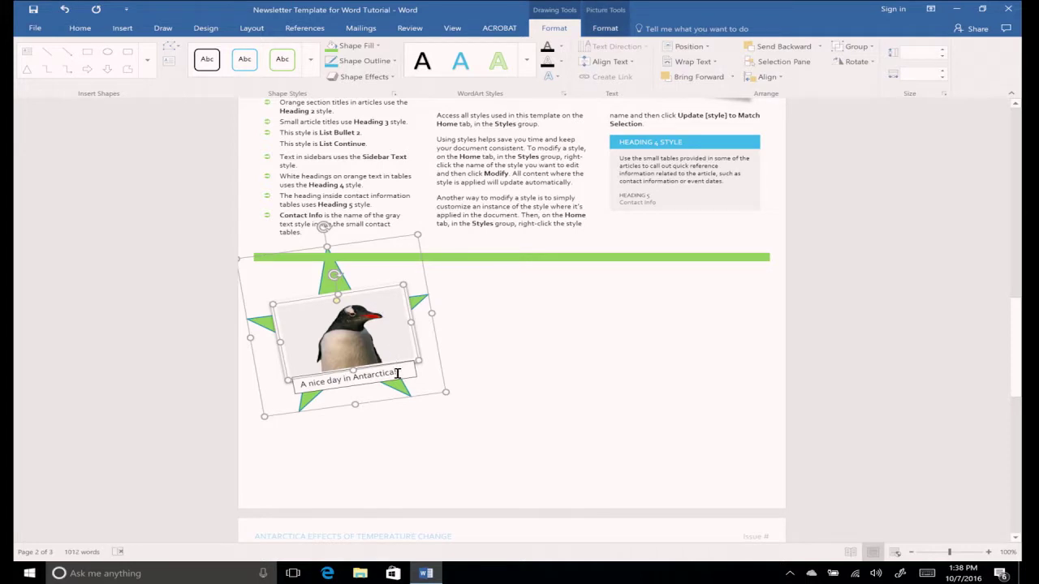
{"action": "type", "text": "!"}
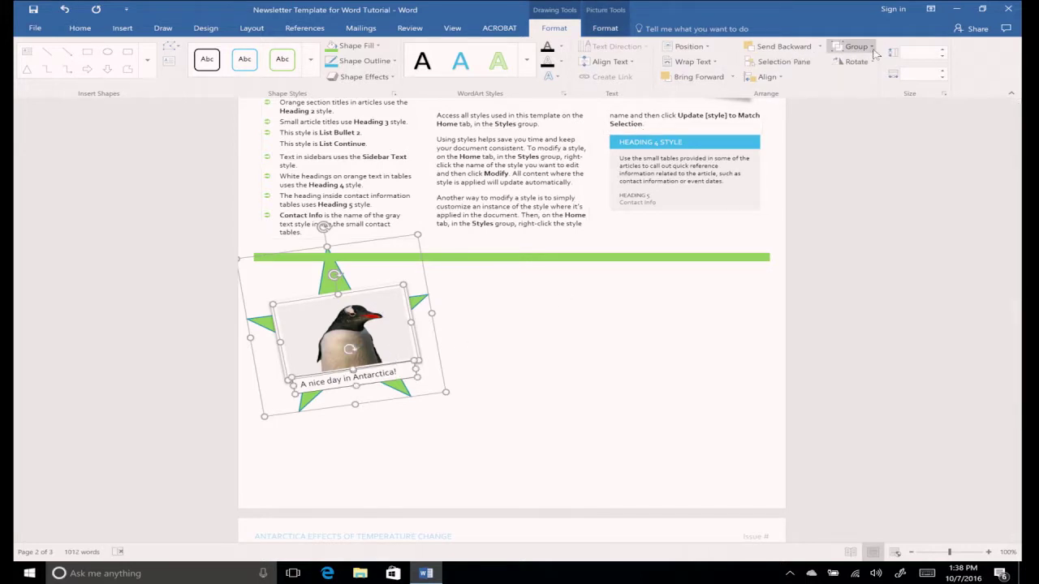
{"action": "left_click", "coordinate": [872, 49]}
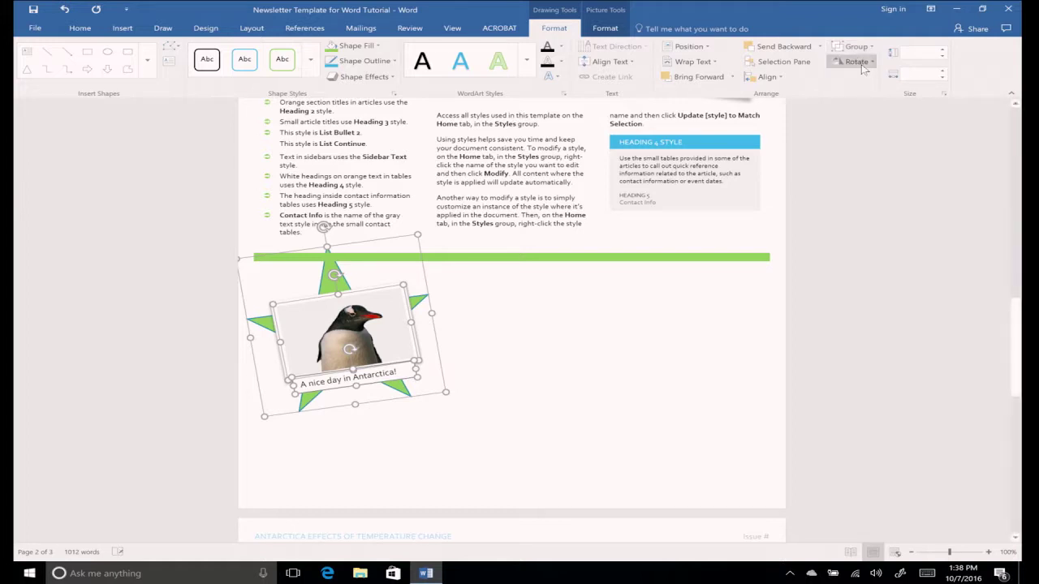
{"action": "left_click", "coordinate": [855, 62]}
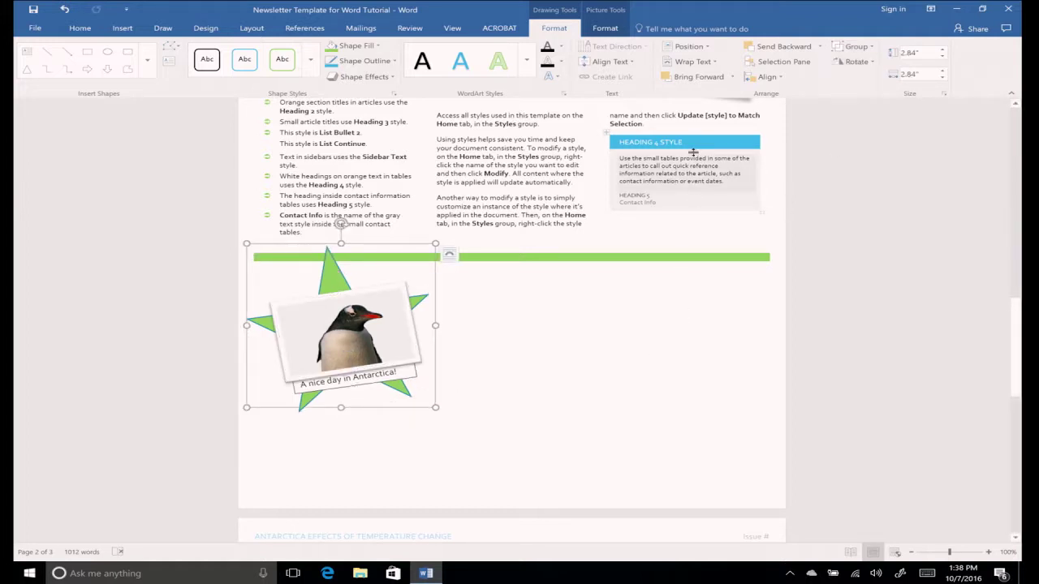
- Set Square text wrapping on the group and move the green bar down below the text
{"action": "left_click", "coordinate": [713, 62]}
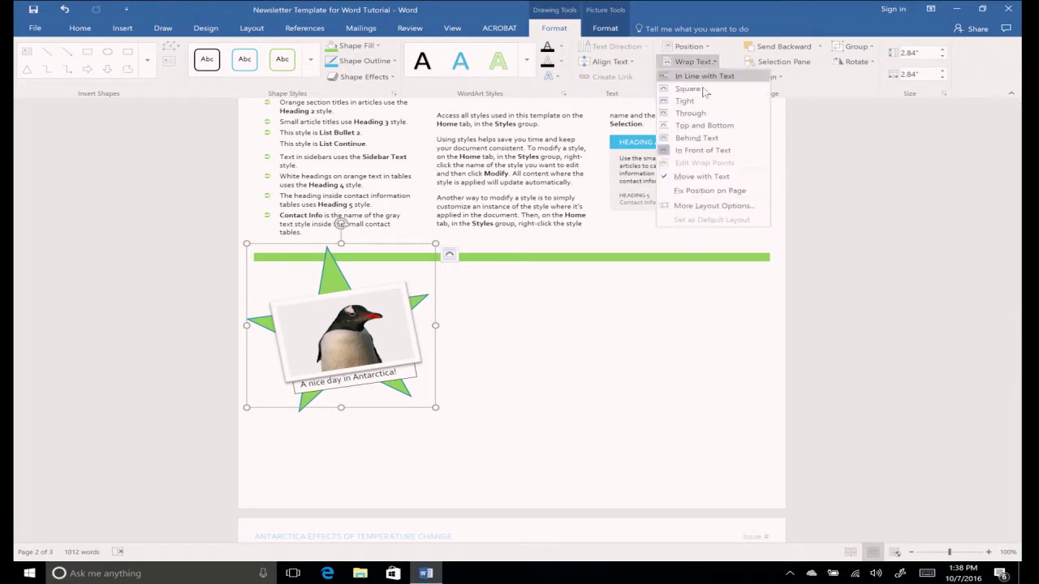
{"action": "left_click", "coordinate": [690, 88]}
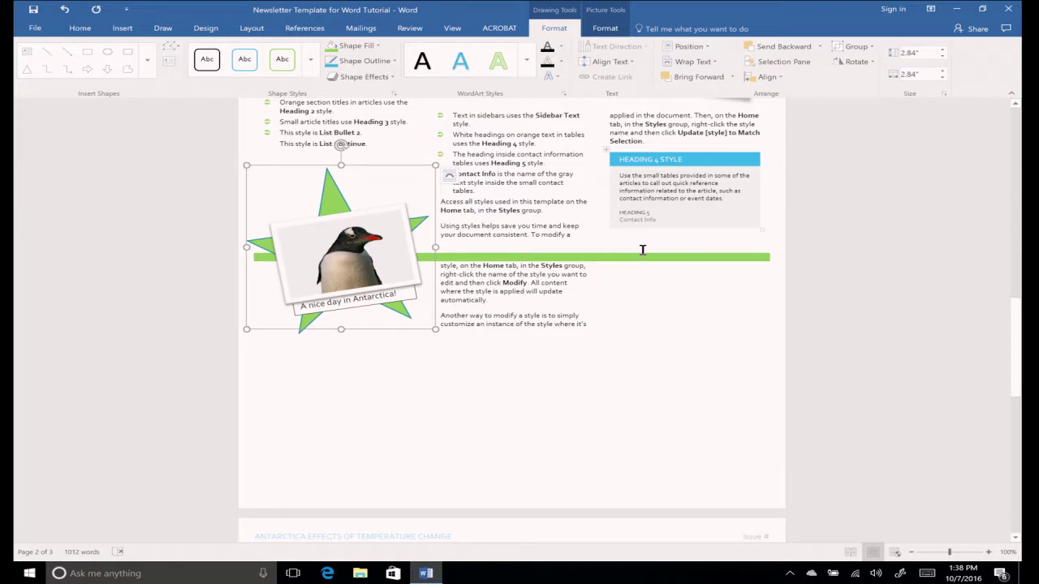
{"action": "left_click_drag", "start_coordinate": [646, 255], "coordinate": [647, 335]}
{"action": "left_click", "coordinate": [920, 298]}
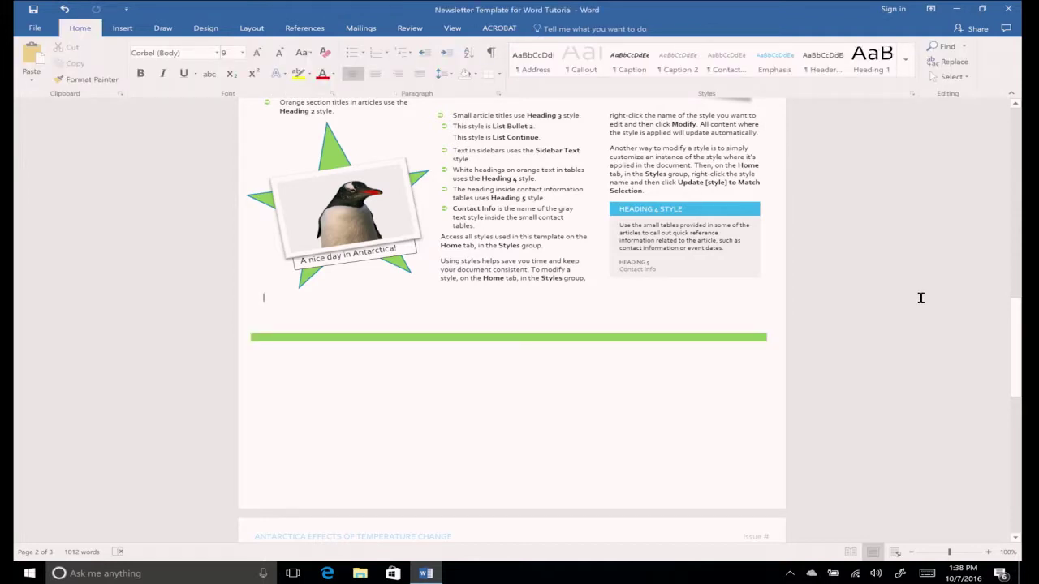
{"action": "left_click", "coordinate": [360, 204]}
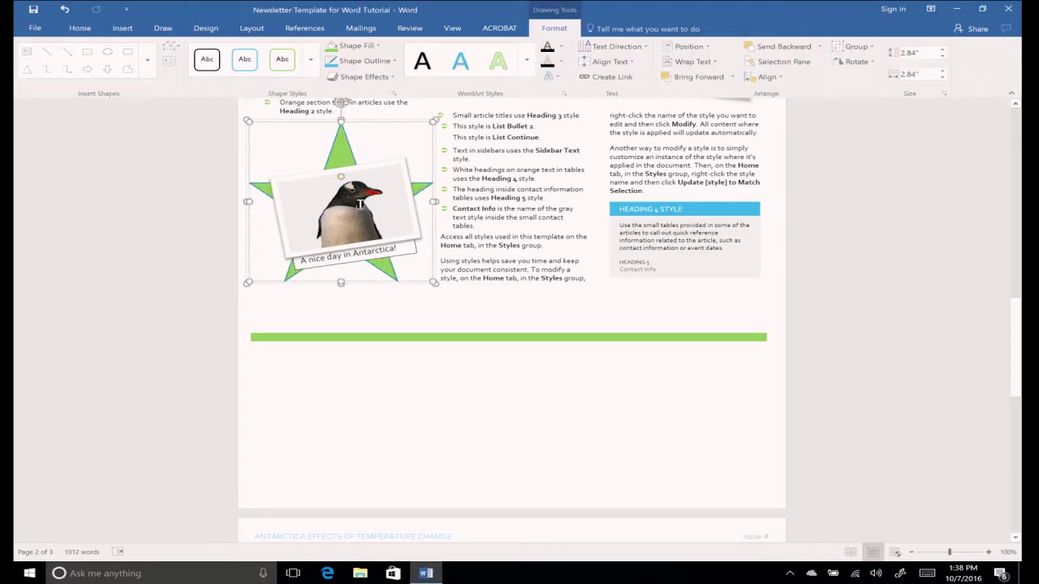
{"action": "right_click", "coordinate": [361, 204]}
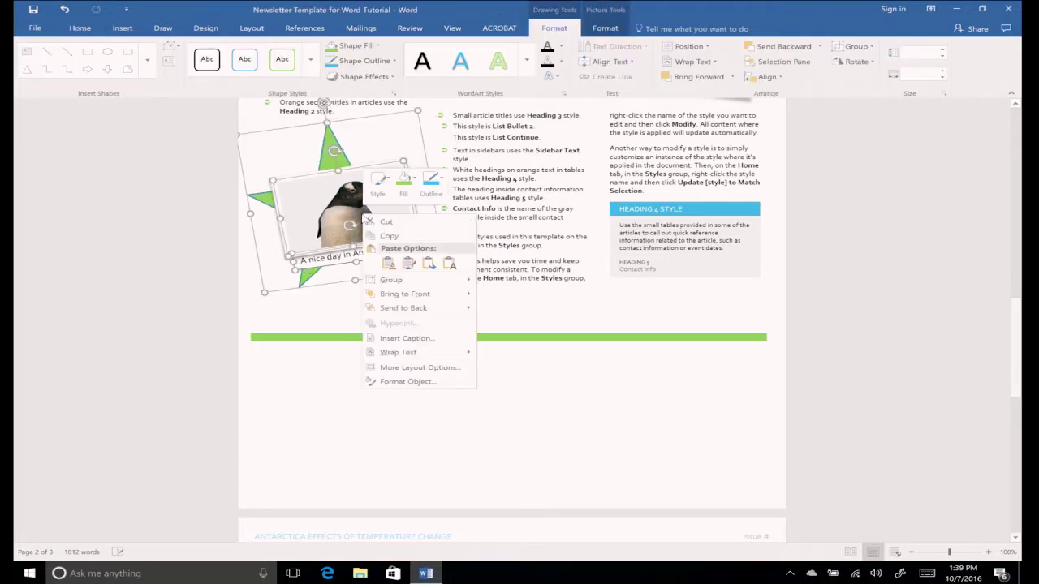
- In Layout & Properties, enter alt text title 'Penguin' and description 'A nice day in Antarctica'
{"action": "left_click", "coordinate": [430, 380]}
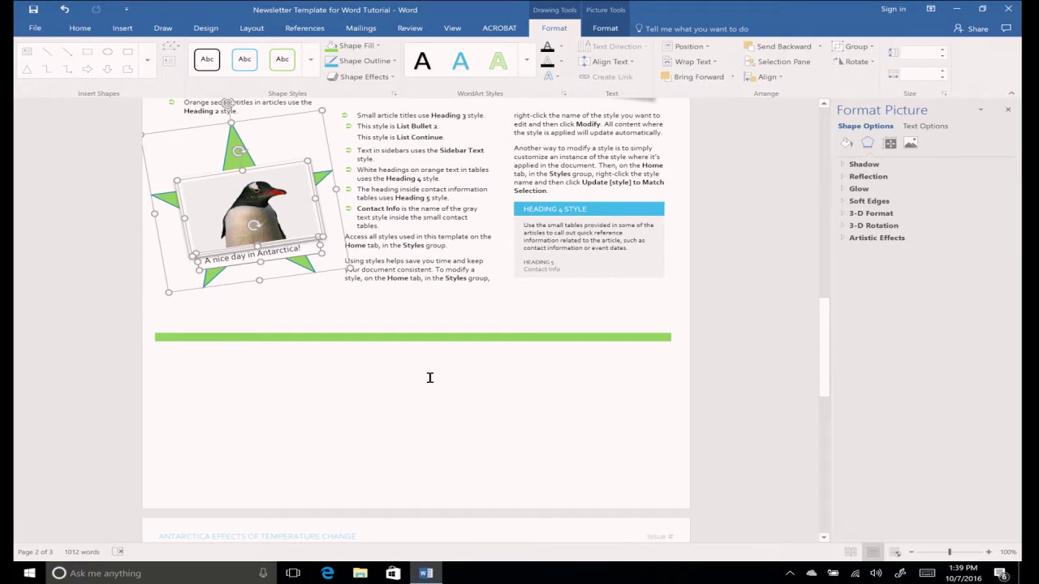
{"action": "left_click", "coordinate": [891, 144]}
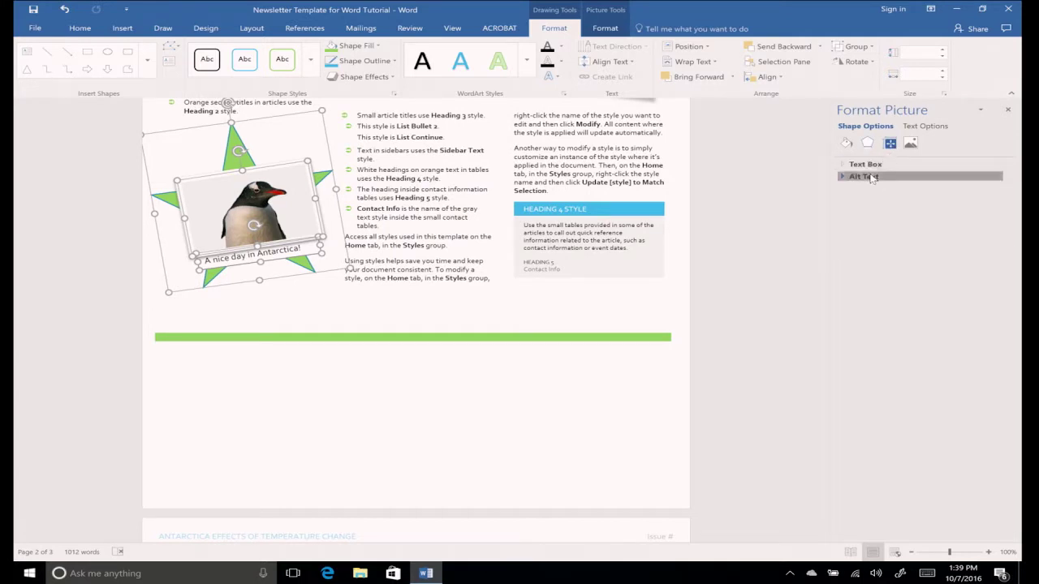
{"action": "left_click", "coordinate": [871, 177]}
{"action": "left_click", "coordinate": [872, 198]}
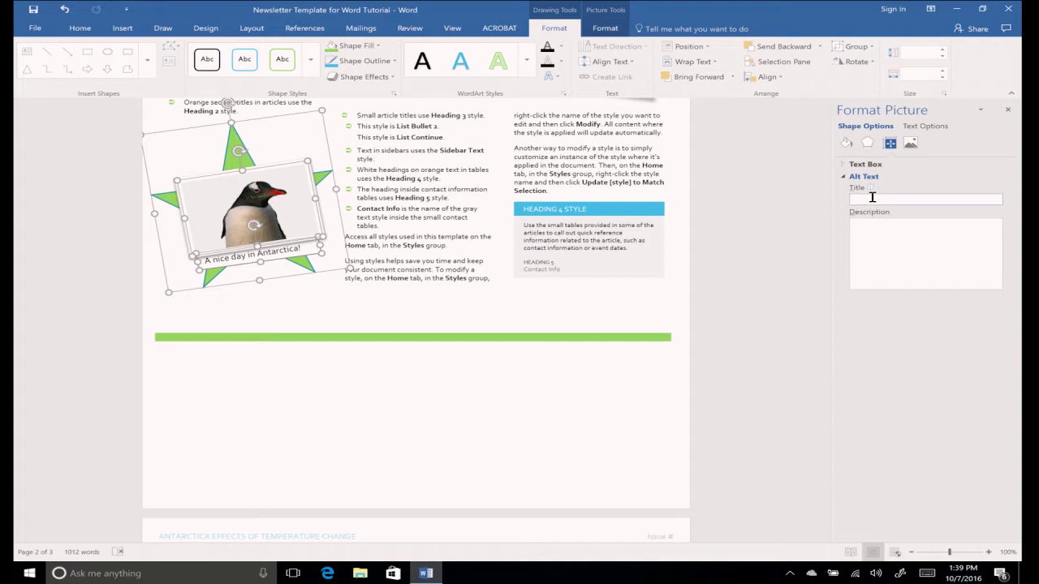
{"action": "type", "text": "Penguin"}
{"action": "left_click", "coordinate": [880, 227]}
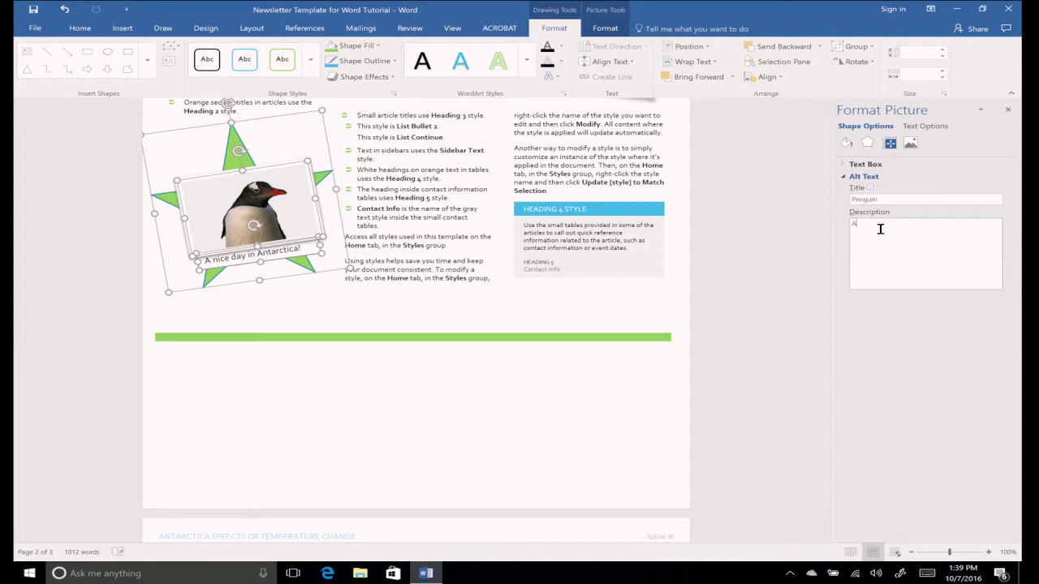
{"action": "type", "text": "A nice day in Antarctica"}
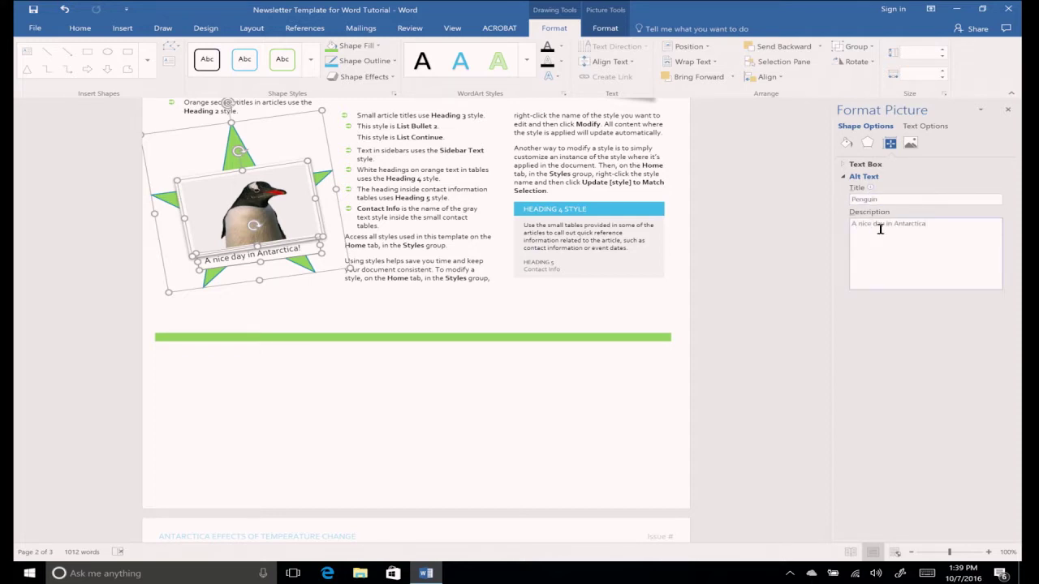